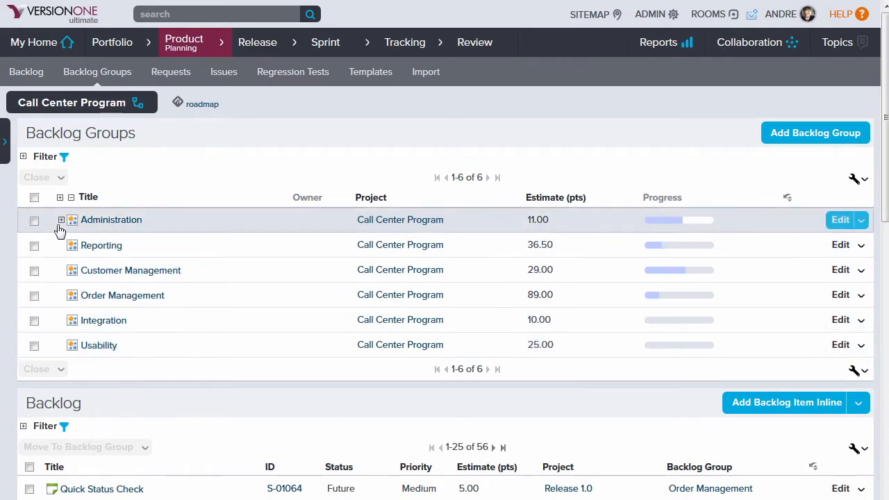
Step: Expand the Administration backlog group and add a new backlog group titled Financial Reporting to the Call Center Program
click(60, 221)
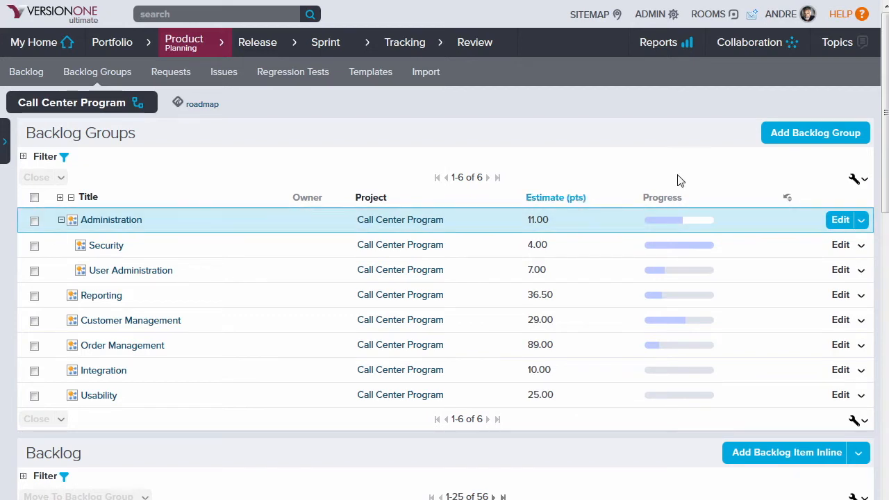
click(815, 134)
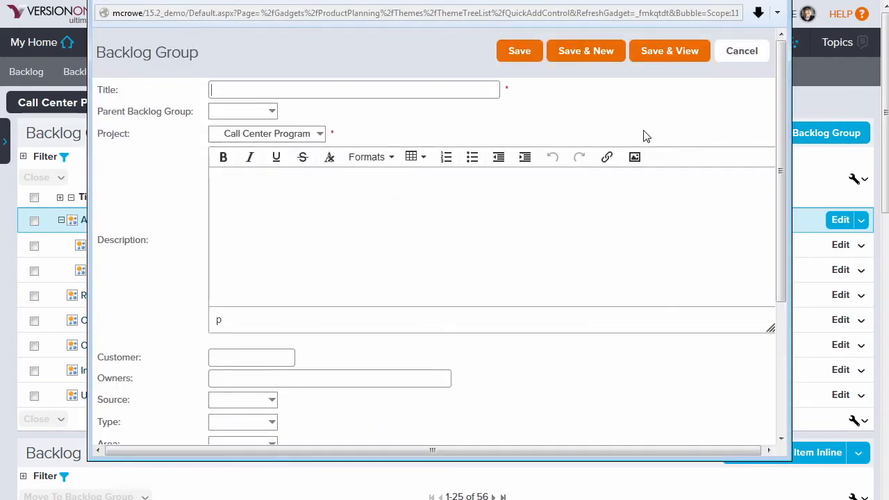
text(Financial Reporting)
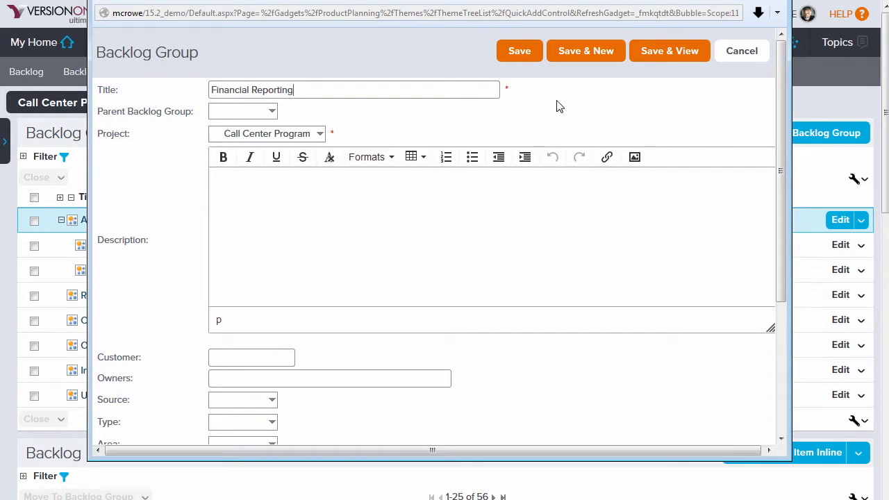
click(525, 59)
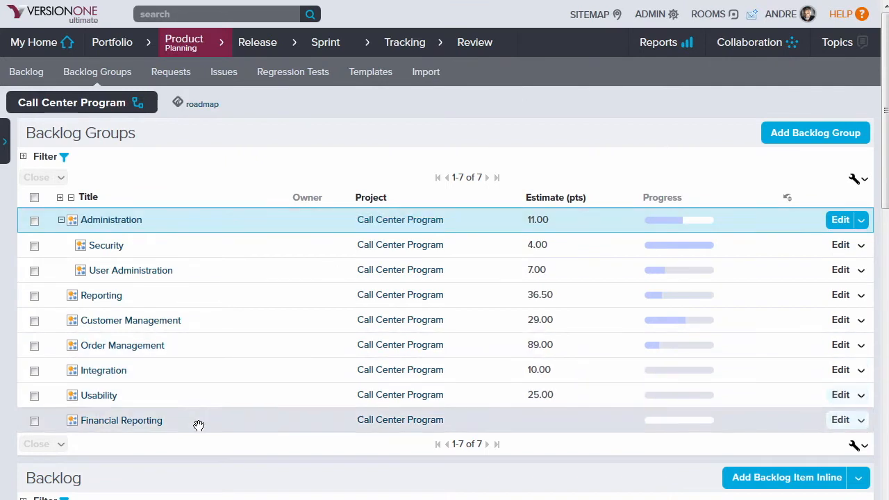
Step: Nest the Financial Reporting group under the Reporting backlog group and assign the Quick Status Check backlog item to Financial Reporting
drag(198, 422, 238, 296)
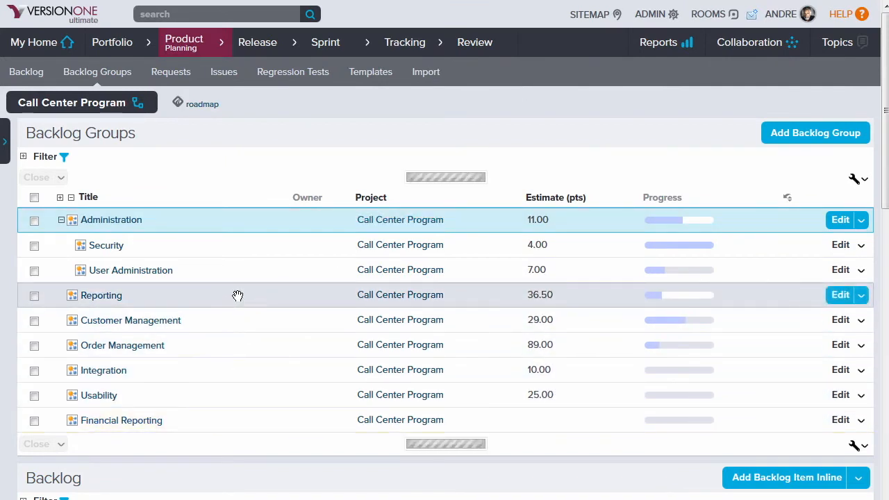
click(61, 296)
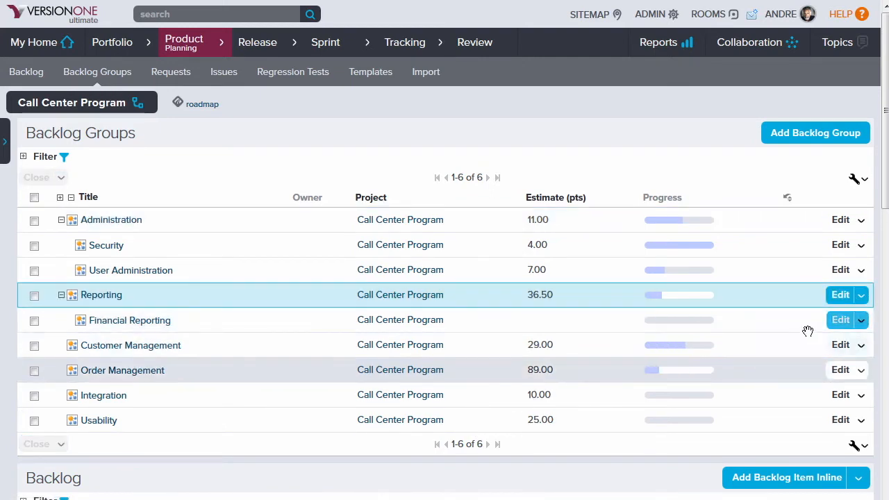
scroll(882, 184, down, 1)
scroll(863, 243, down, 5)
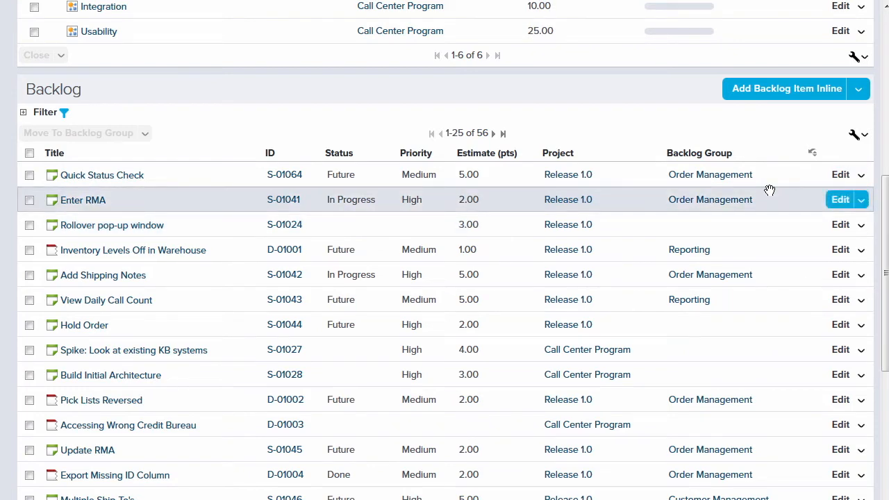
scroll(770, 192, up, 3)
drag(152, 345, 218, 90)
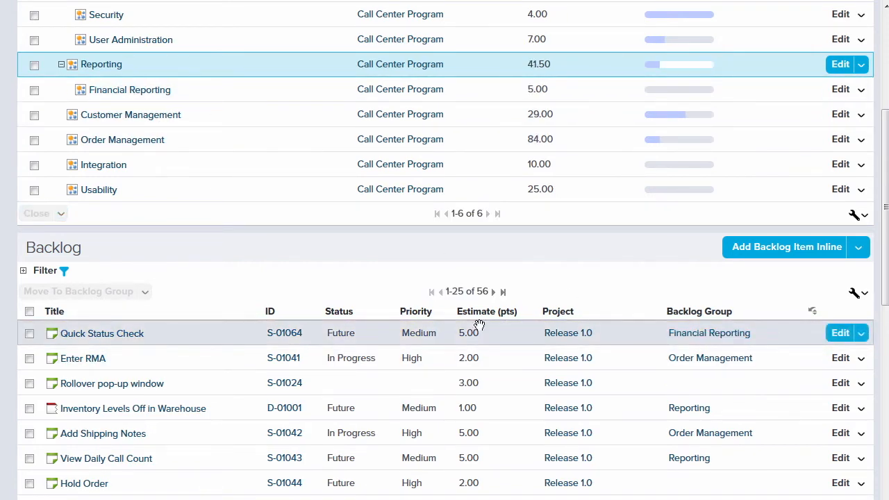
Step: Filter the backlog to items with no backlog group and assign Rollover pop-up window to the Financial Reporting group
click(68, 273)
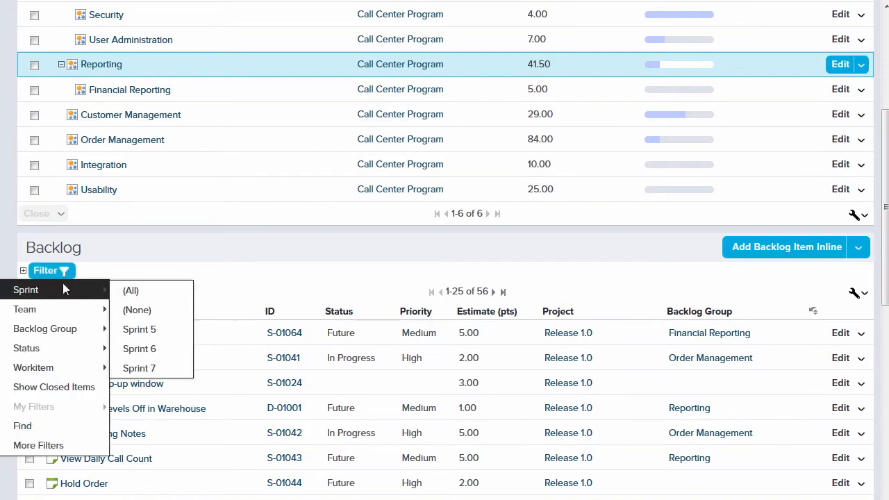
mouse_move(69, 329)
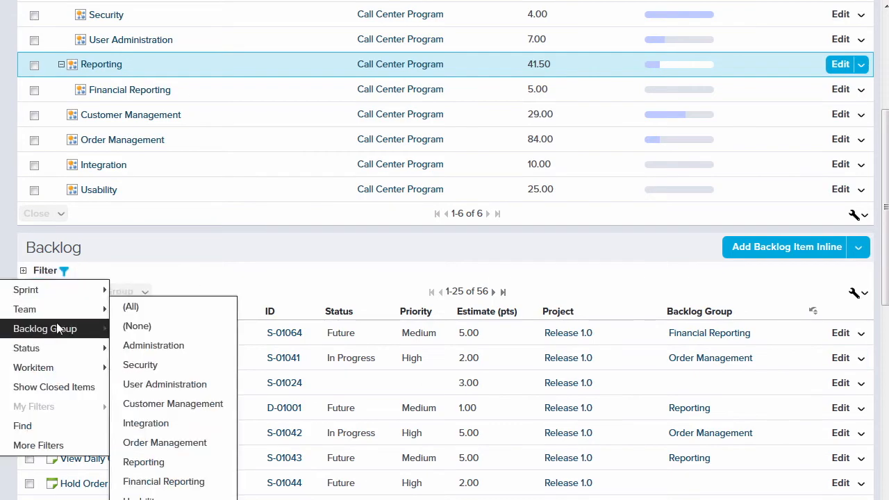
click(162, 327)
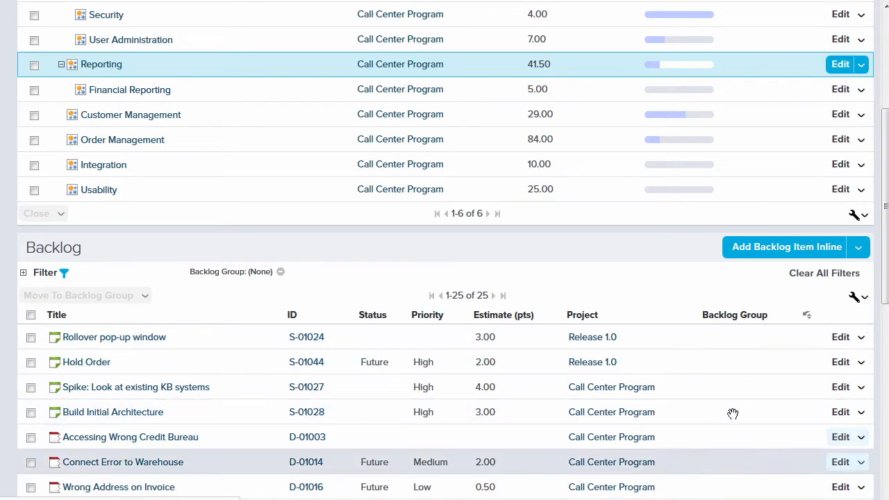
drag(208, 340, 235, 91)
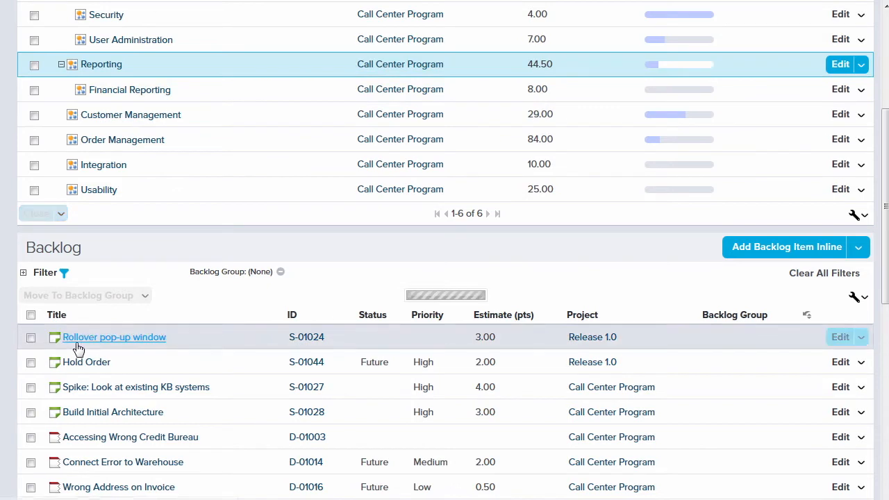
Step: Move Hold Order, Build Initial Architecture, Accessing Wrong Credit Bureau, Wrong Address on Invoice and Dynamic Lookups together into the Financial Reporting backlog group
click(30, 337)
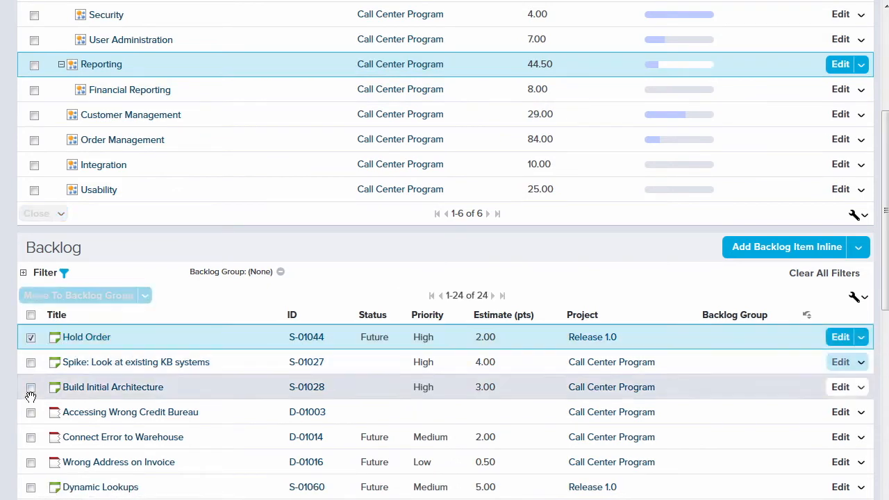
click(31, 387)
click(31, 412)
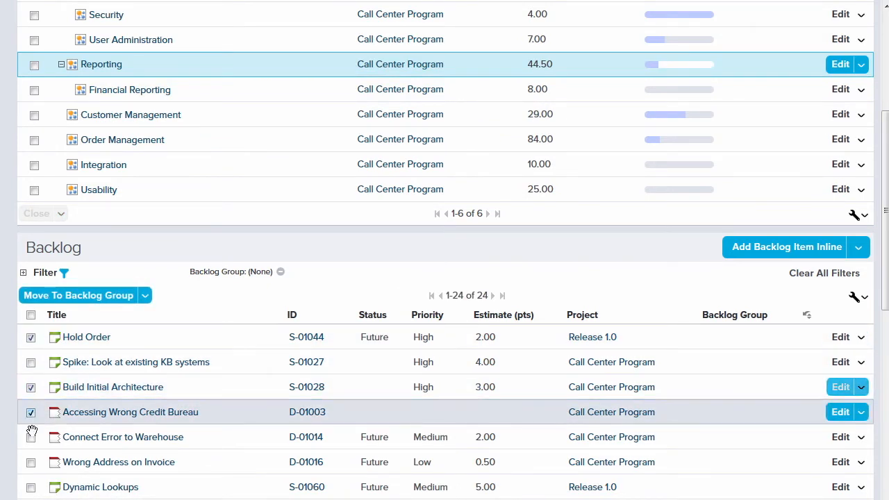
click(30, 463)
click(31, 488)
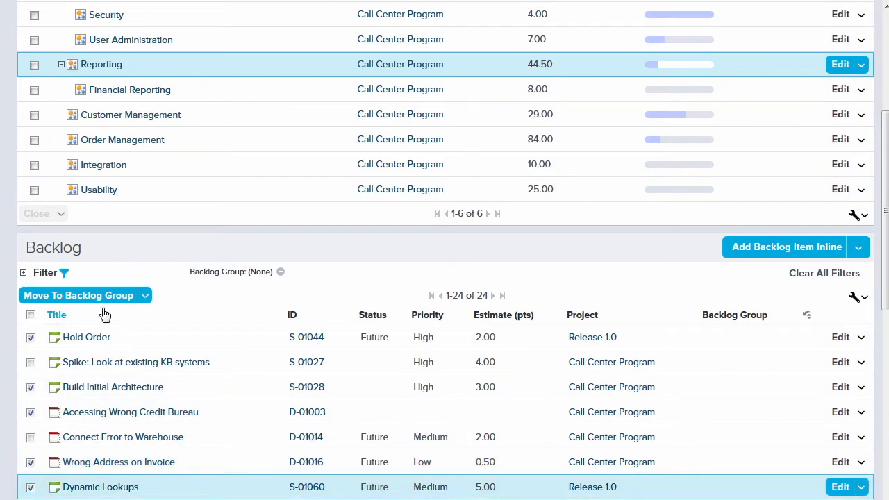
click(103, 304)
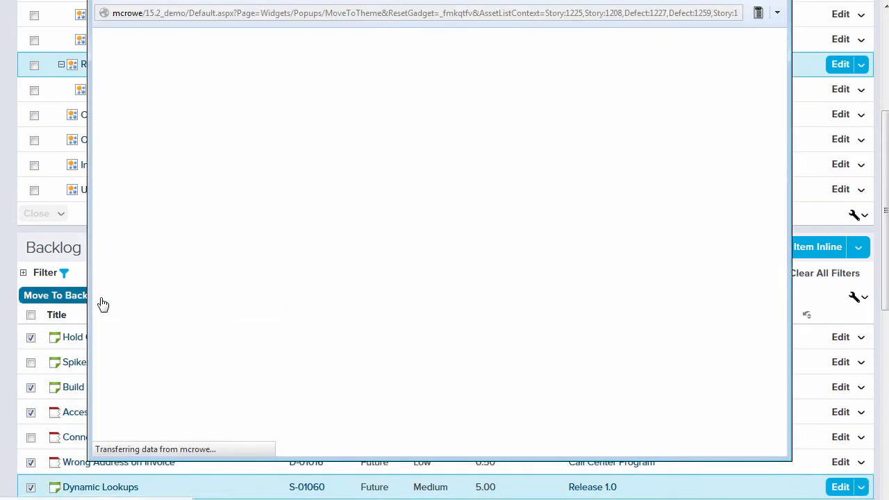
click(540, 72)
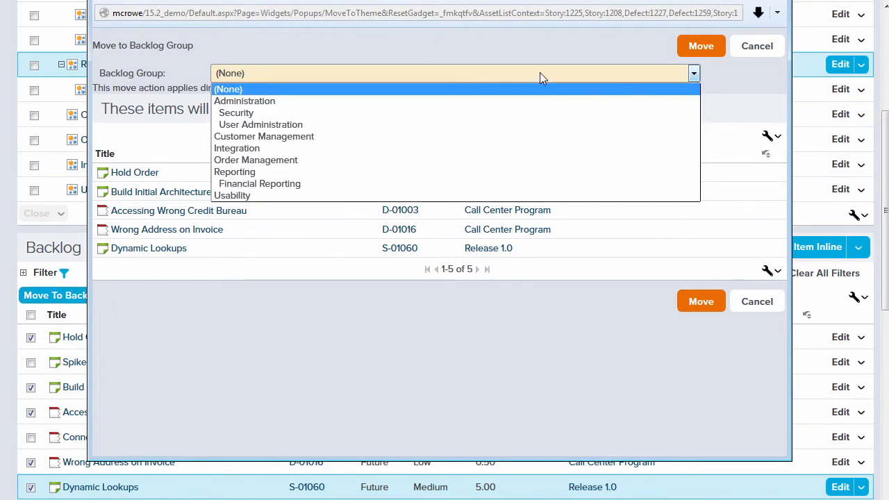
click(485, 185)
click(698, 45)
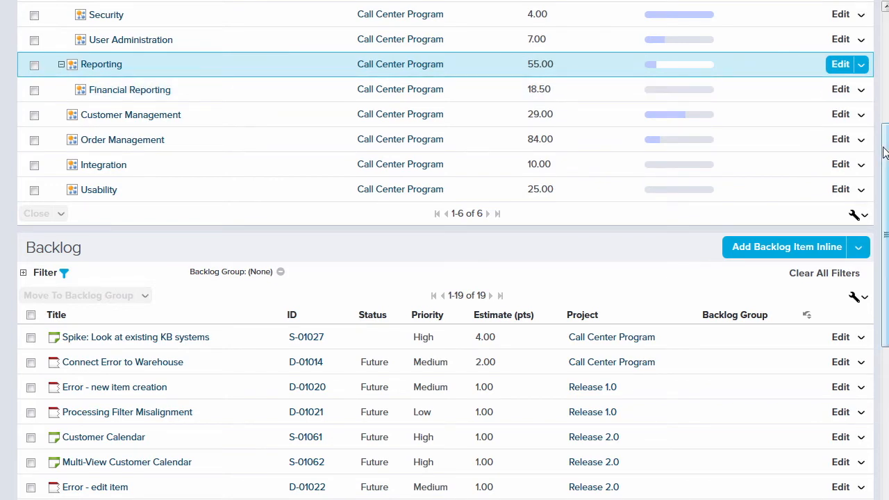
Step: Open Sprint Scheduling for the Call Center Program and filter its backlog to the Financial Reporting backlog group
drag(884, 148, 884, 71)
scroll(884, 72, up, 1)
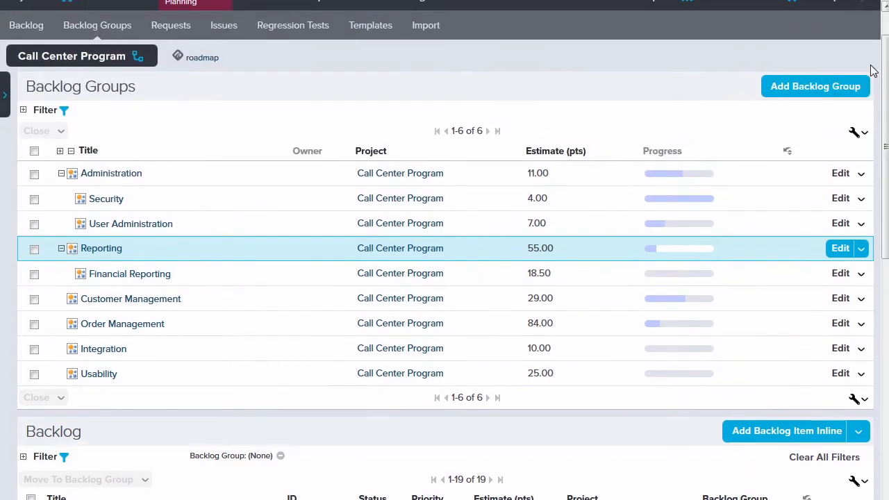
click(582, 259)
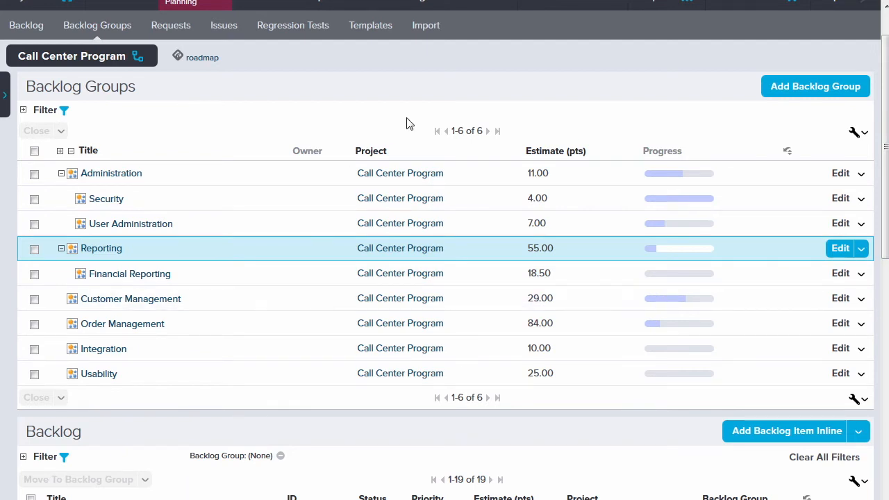
scroll(607, 85, up, 2)
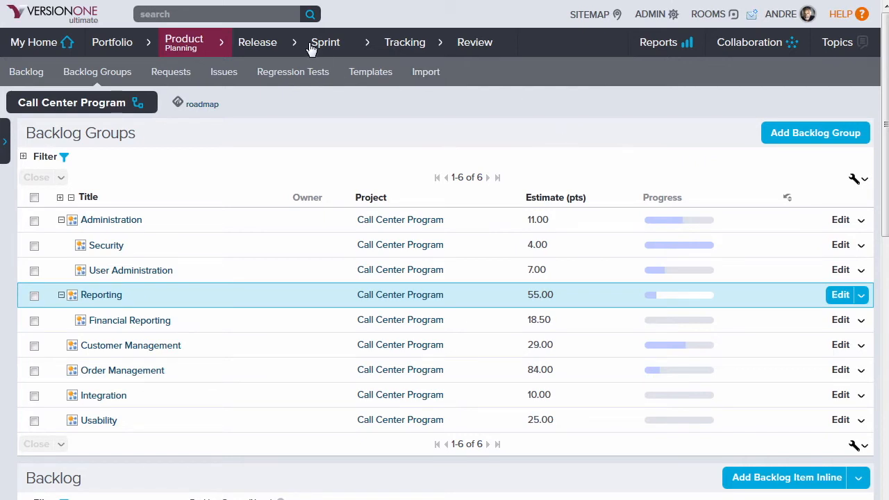
mouse_move(312, 51)
click(325, 70)
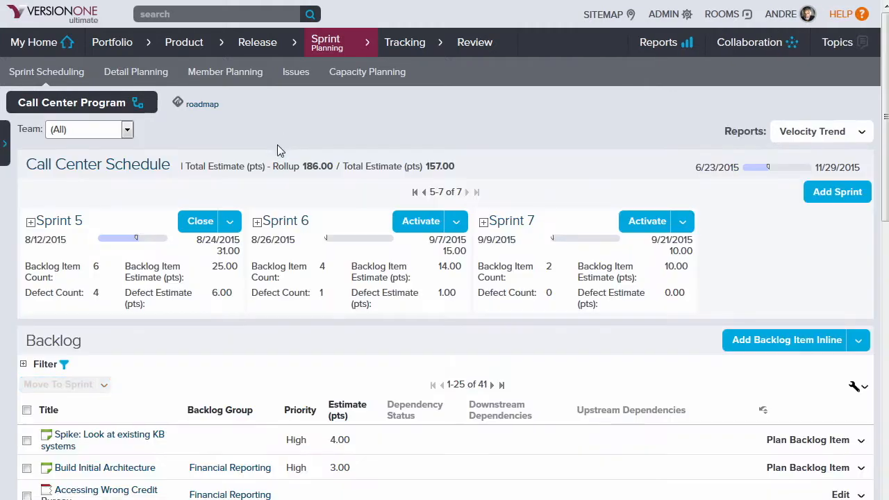
click(61, 365)
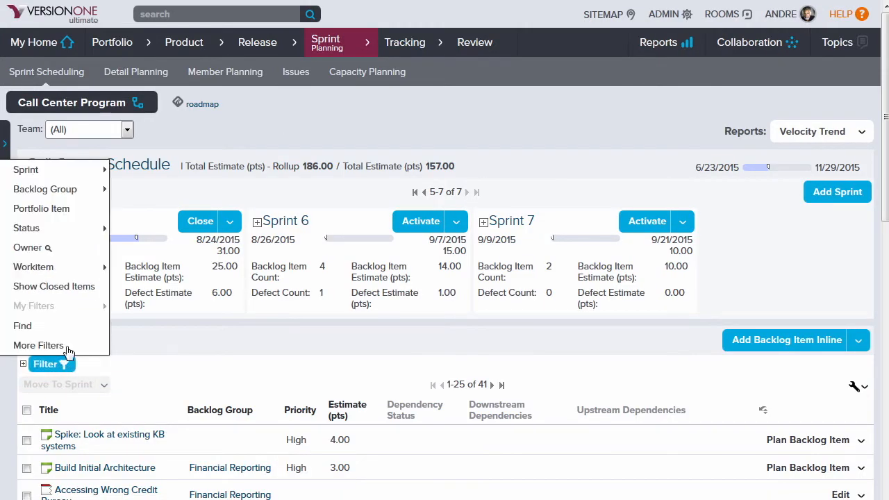
mouse_move(88, 195)
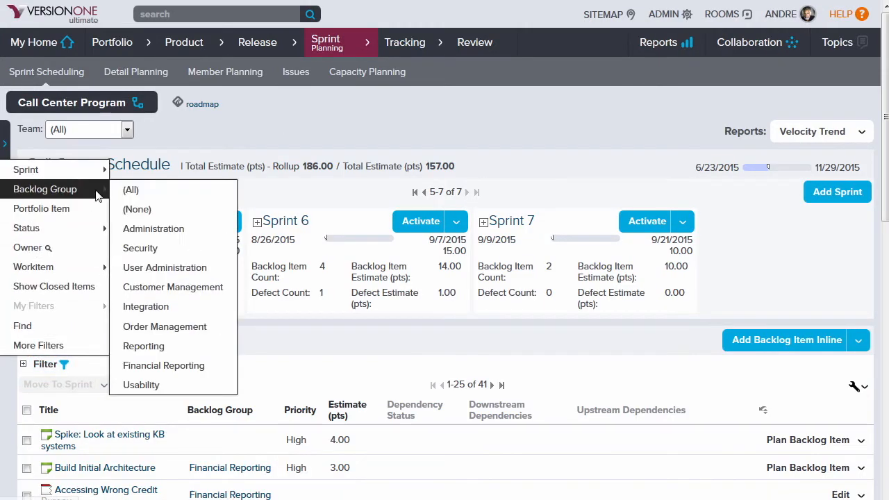
click(161, 365)
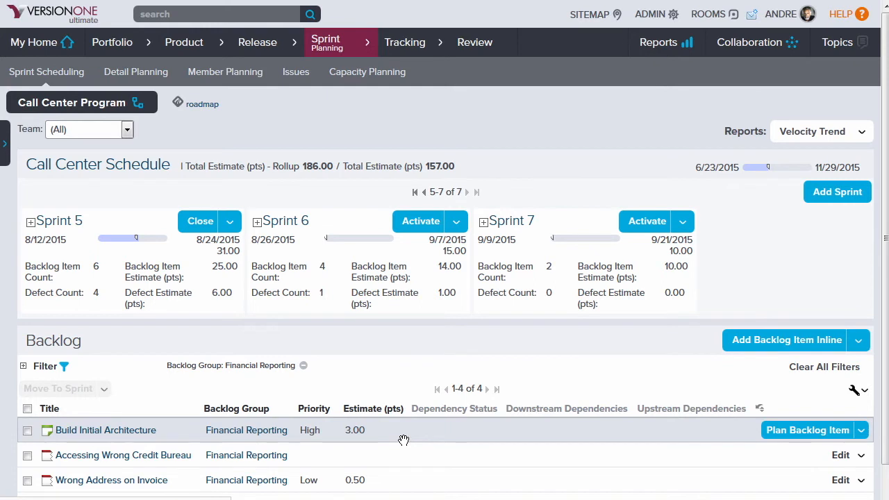
scroll(403, 440, down, 1)
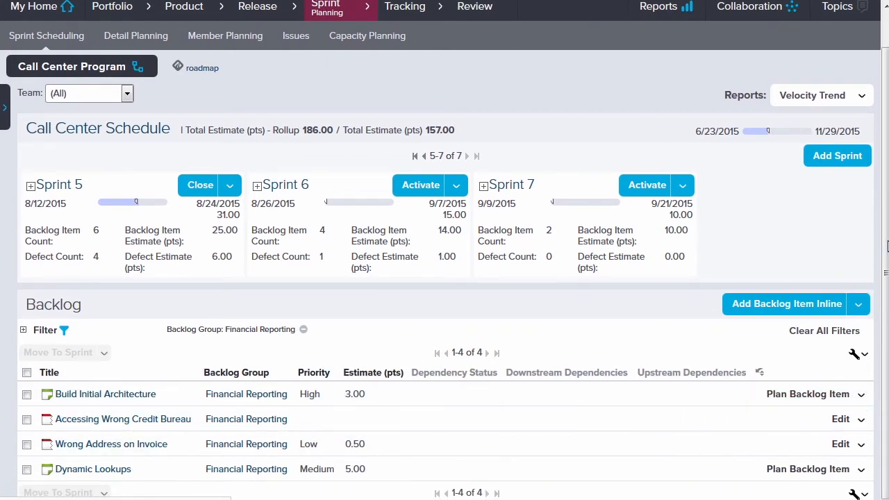
Step: Run the Project Burndown report for the Administration backlog group and view its chart
scroll(887, 246, up, 1)
mouse_move(655, 40)
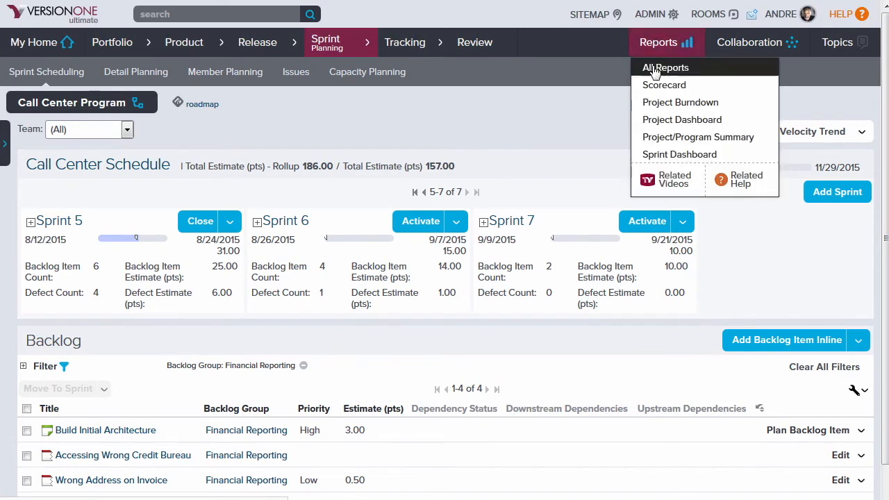
click(653, 105)
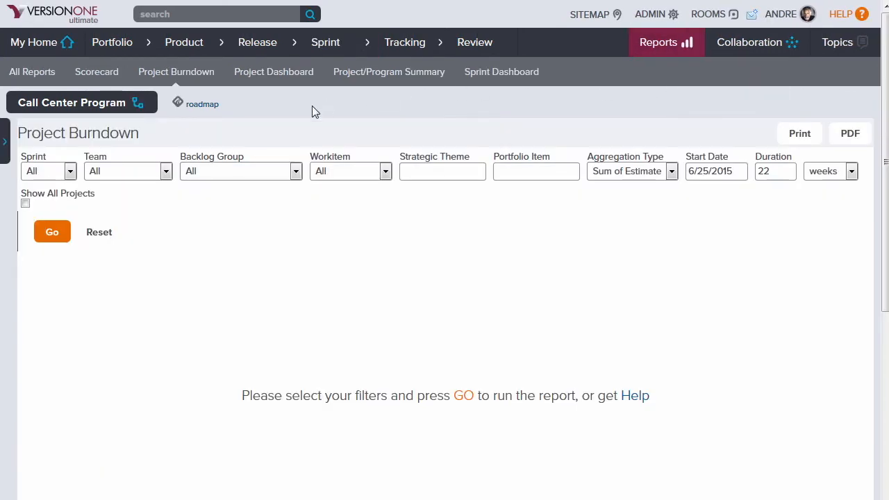
click(296, 171)
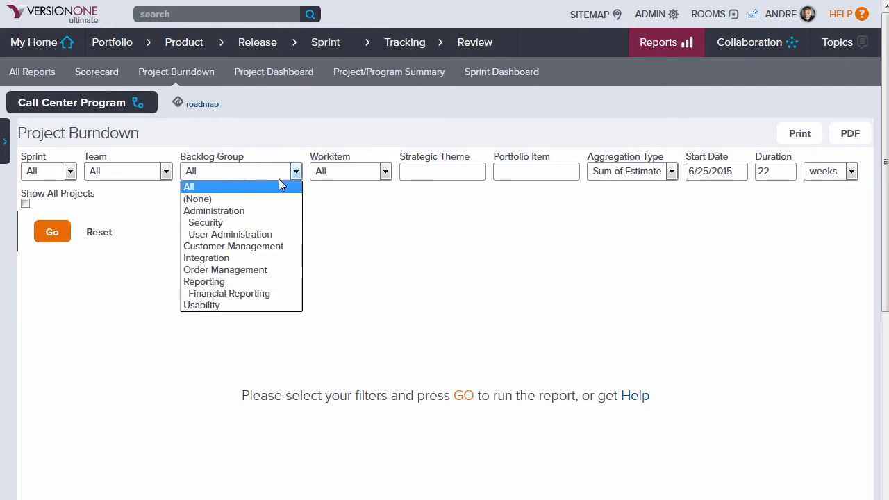
click(243, 213)
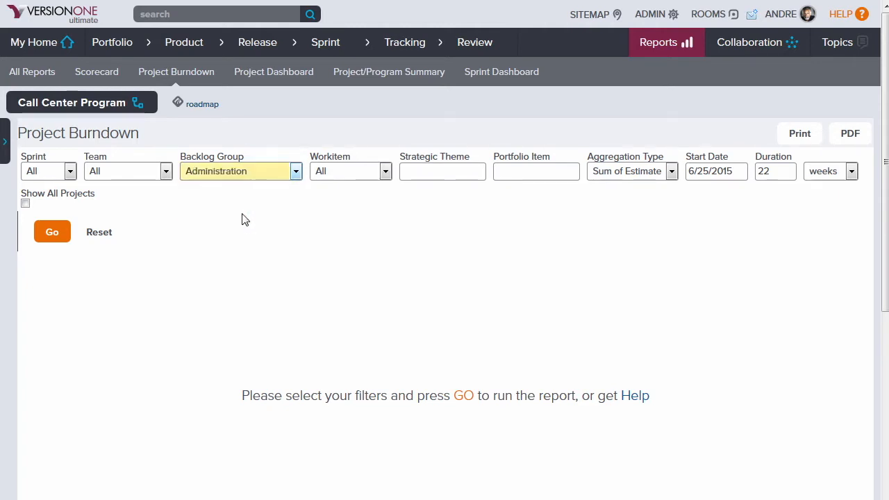
click(39, 238)
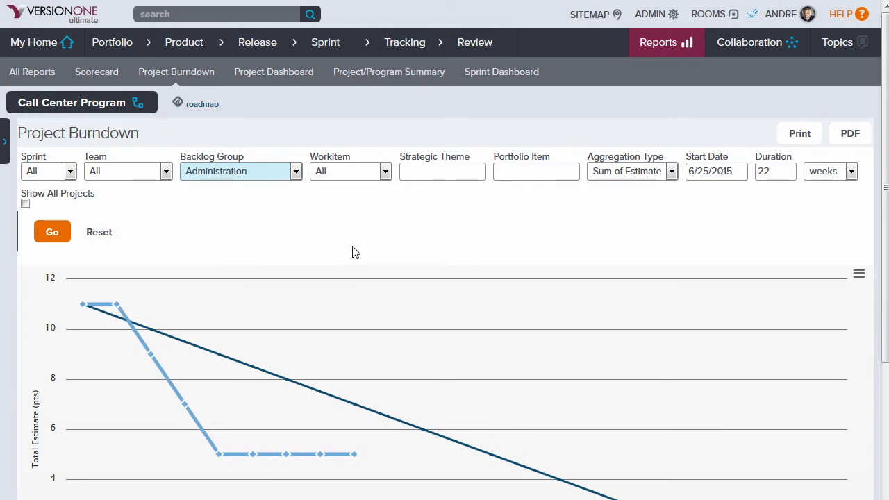
drag(885, 149, 879, 208)
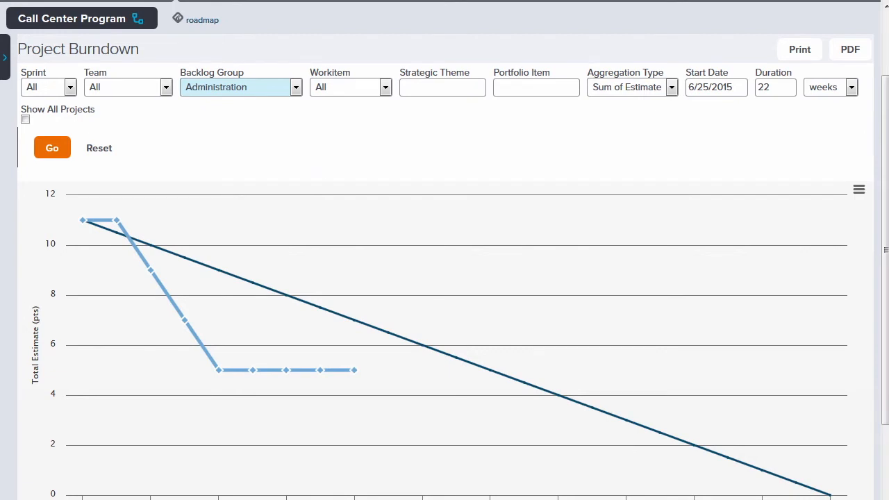
Step: Open the Portfolio Tree to view the program's portfolio items
drag(886, 282, 880, 221)
mouse_move(121, 48)
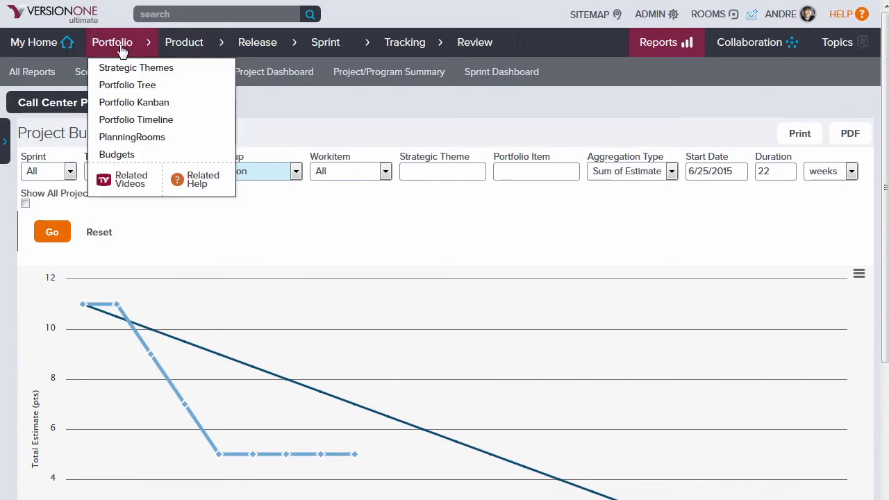
click(122, 89)
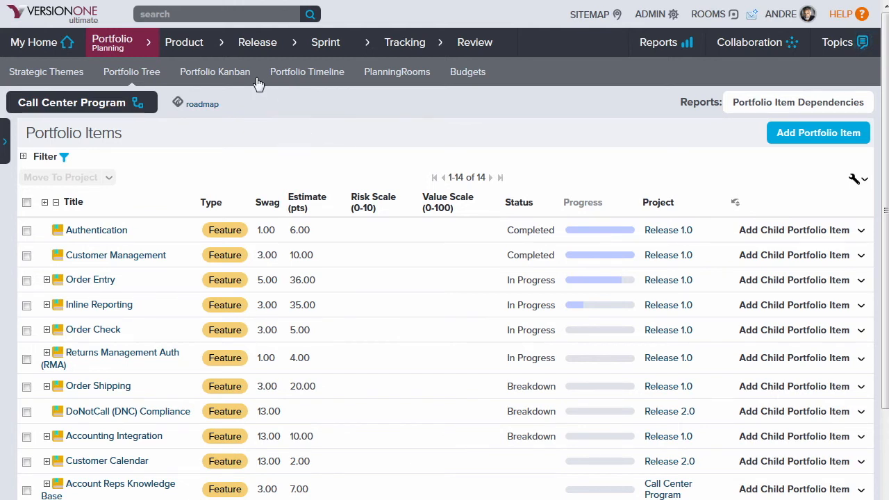
Step: Return to the Backlog Groups page in product planning
mouse_move(199, 44)
click(200, 85)
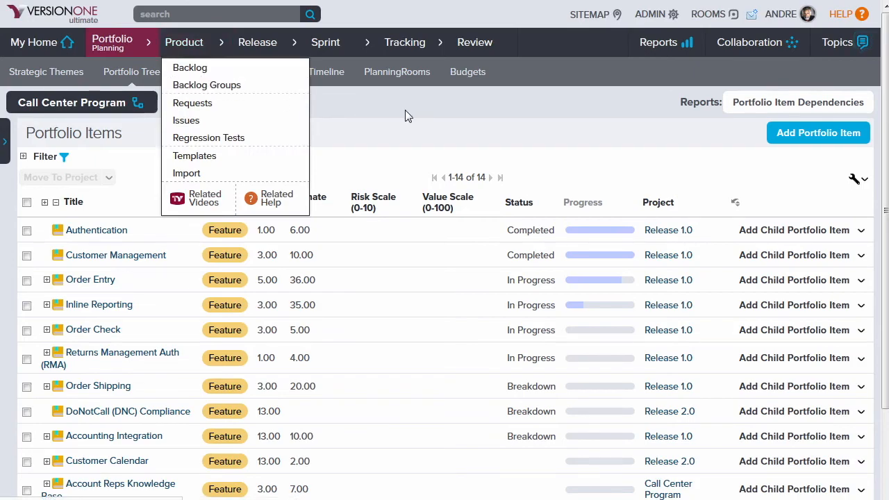